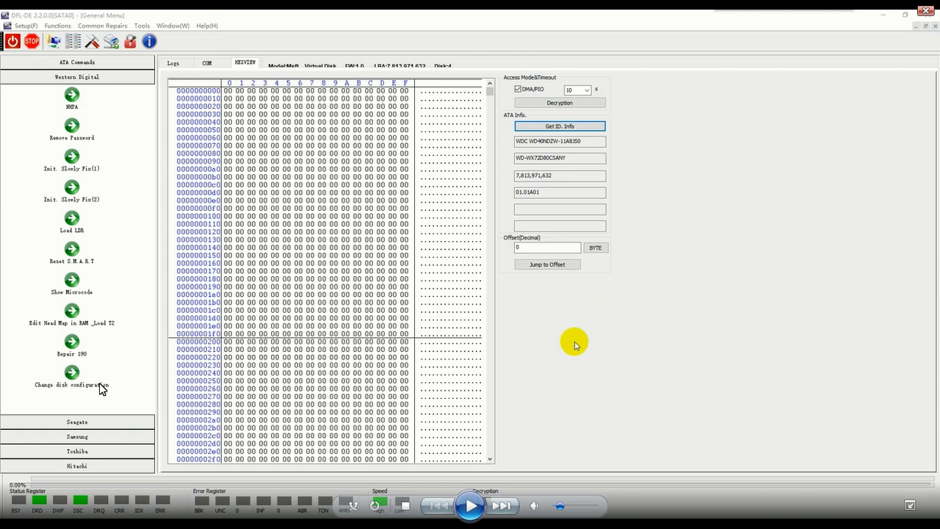
{"action": "key", "text": "space"}
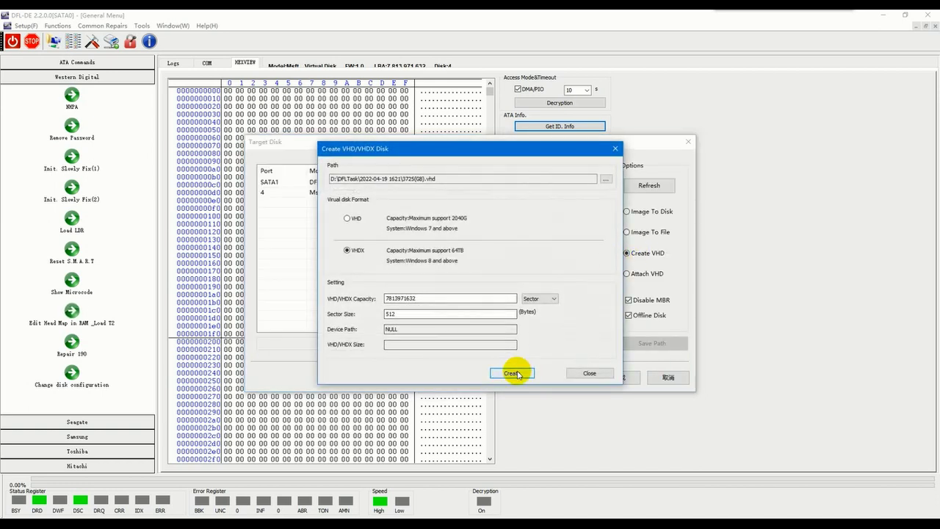
{"action": "left_click", "coordinate": [475, 288]}
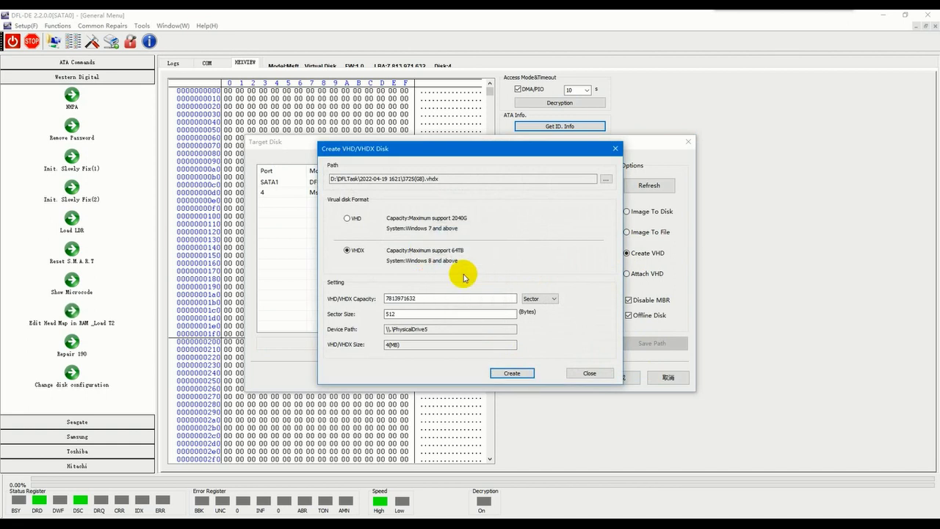
{"action": "left_click", "coordinate": [589, 373]}
{"action": "left_click", "coordinate": [338, 203]}
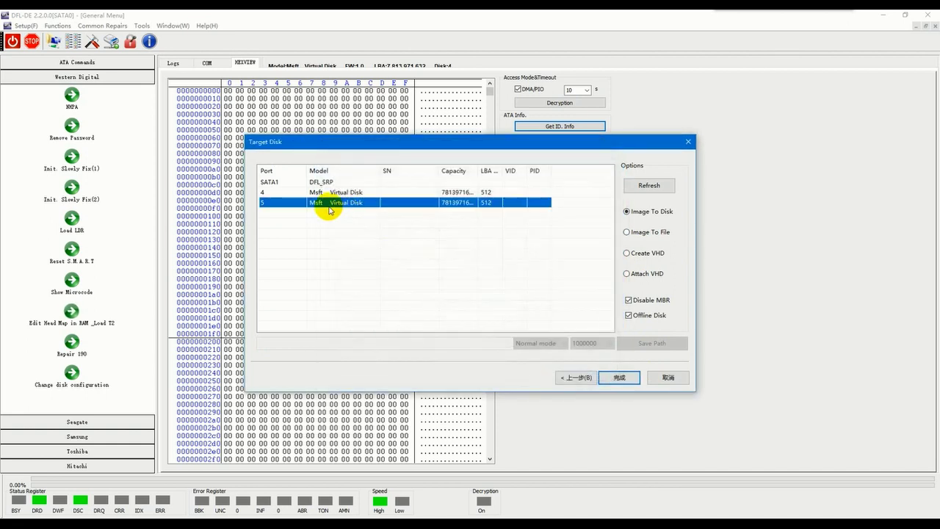
{"action": "left_click", "coordinate": [622, 378]}
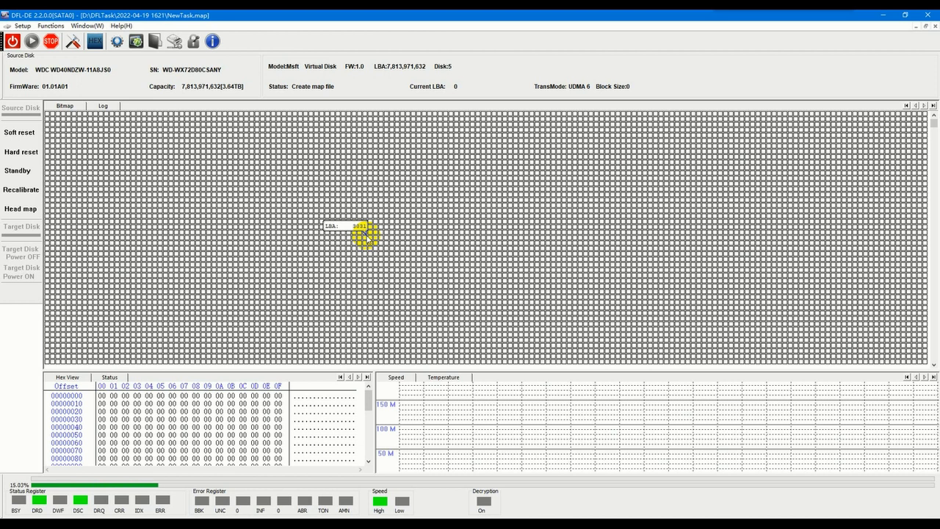
- Watch the NewTask.map log until map-file creation reports Completed, then return to the bitmap
{"action": "left_click", "coordinate": [104, 106]}
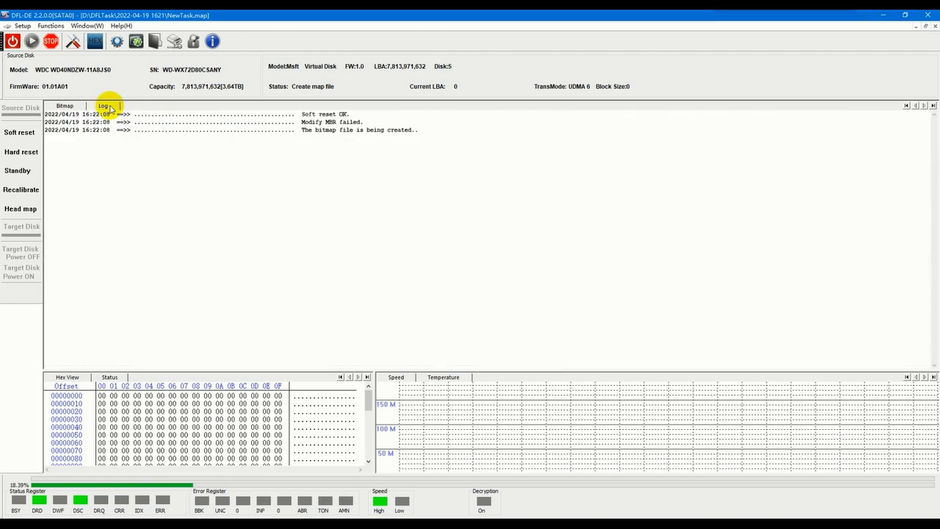
{"action": "mouse_move", "coordinate": [332, 257]}
{"action": "mouse_move", "coordinate": [387, 168]}
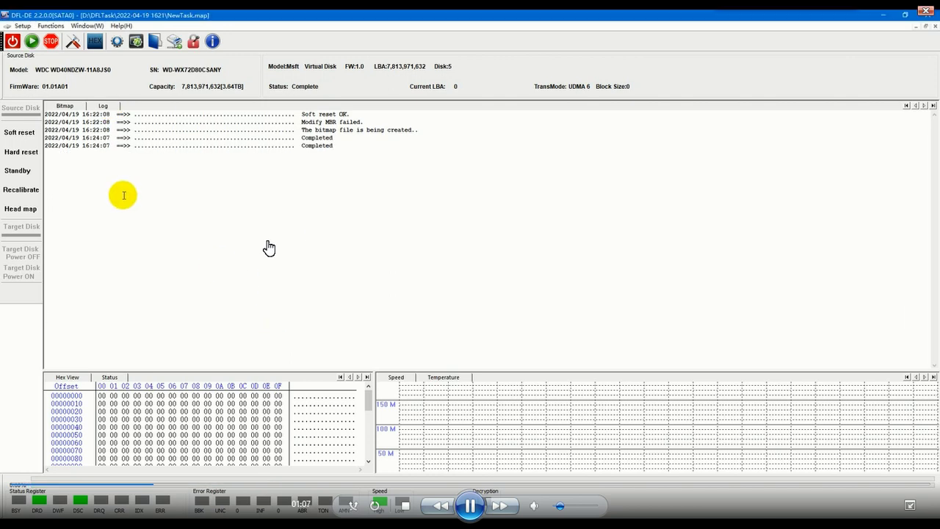
{"action": "left_click", "coordinate": [69, 107]}
{"action": "left_click", "coordinate": [103, 105]}
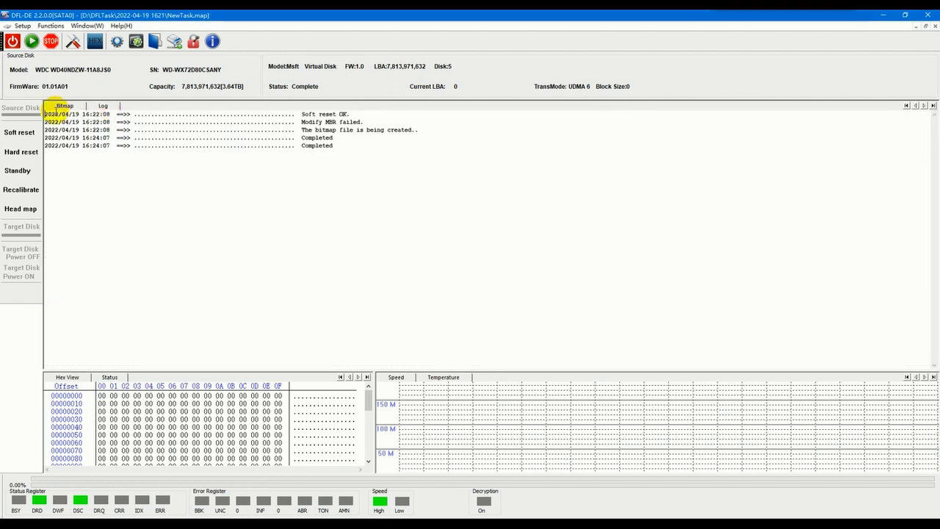
- Start the NewTask.map imaging with block size 128 via its Settings, then show the Window menu
{"action": "left_click", "coordinate": [63, 107]}
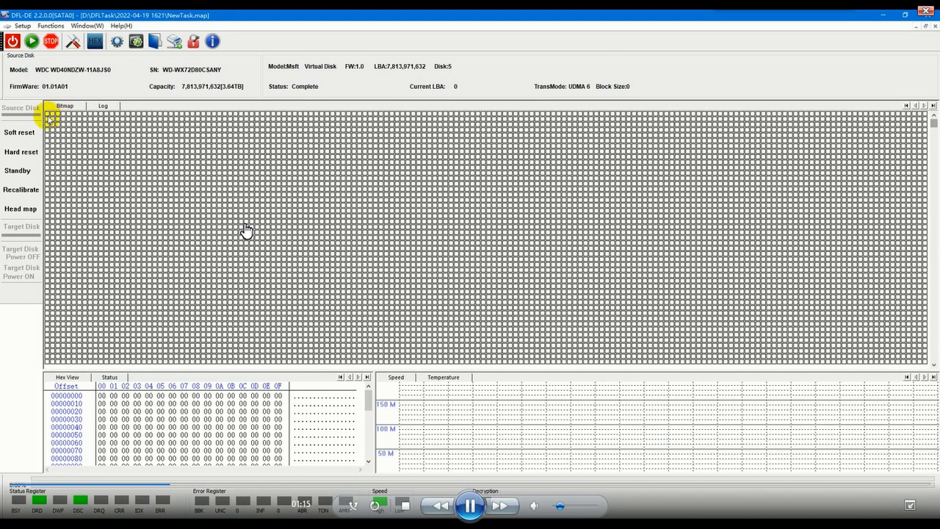
{"action": "right_click", "coordinate": [47, 116]}
{"action": "left_click", "coordinate": [63, 118]}
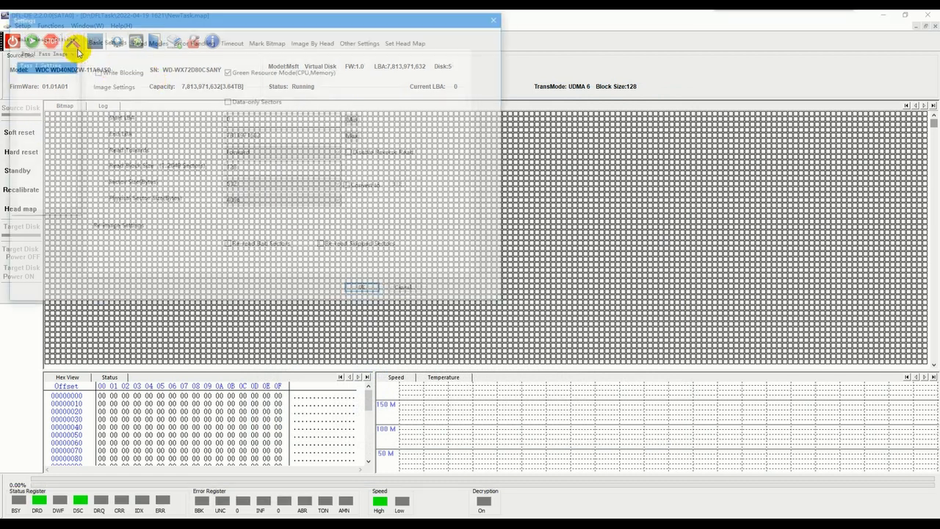
{"action": "left_click", "coordinate": [498, 18]}
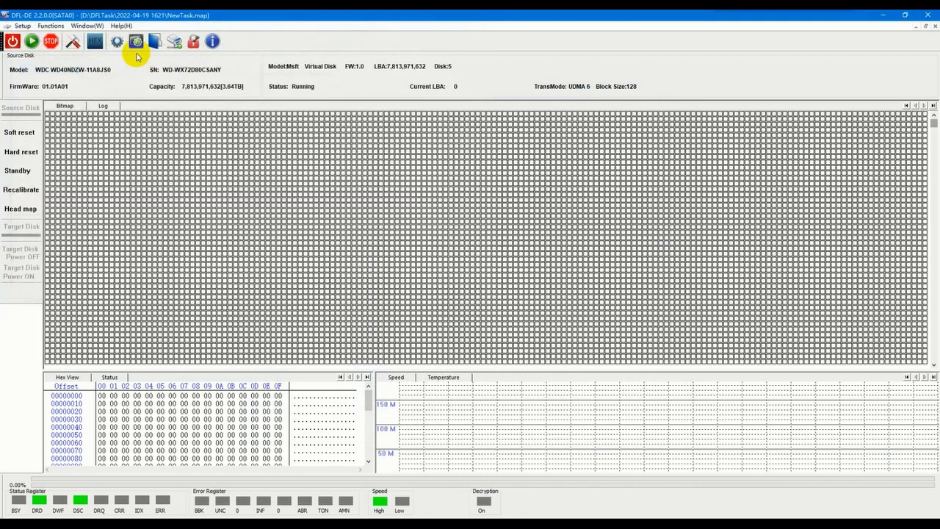
{"action": "left_click", "coordinate": [87, 25]}
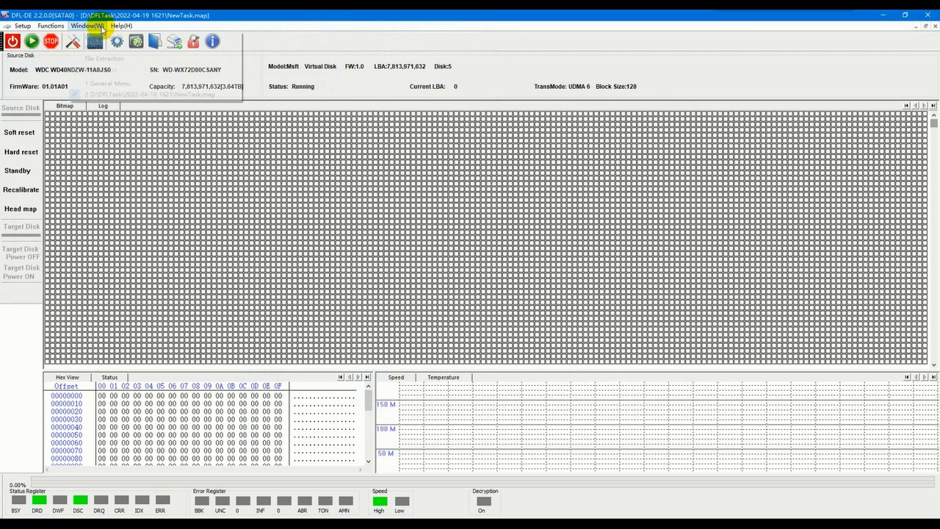
- Load 190.rpm into the Repair 190 T2 analysis and save its node list as T2Data
{"action": "left_click", "coordinate": [107, 83]}
{"action": "left_click", "coordinate": [71, 342]}
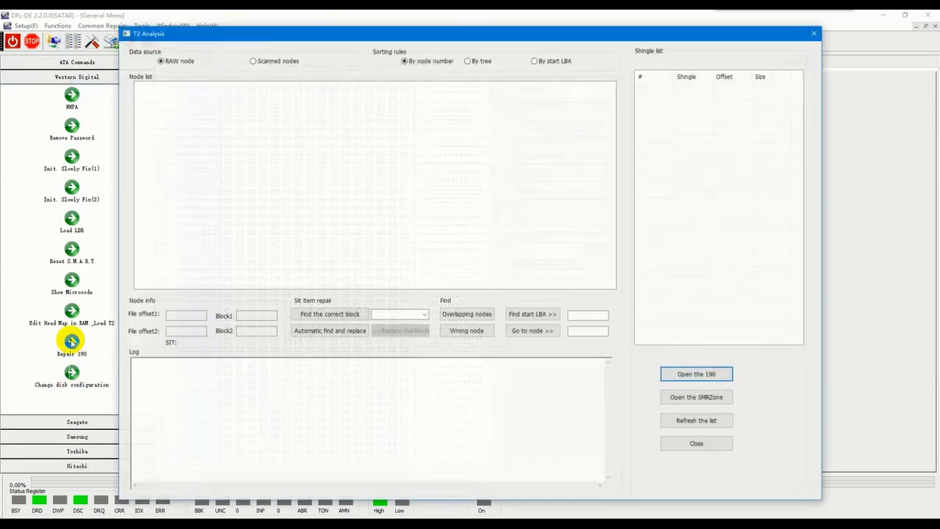
{"action": "left_click", "coordinate": [698, 374]}
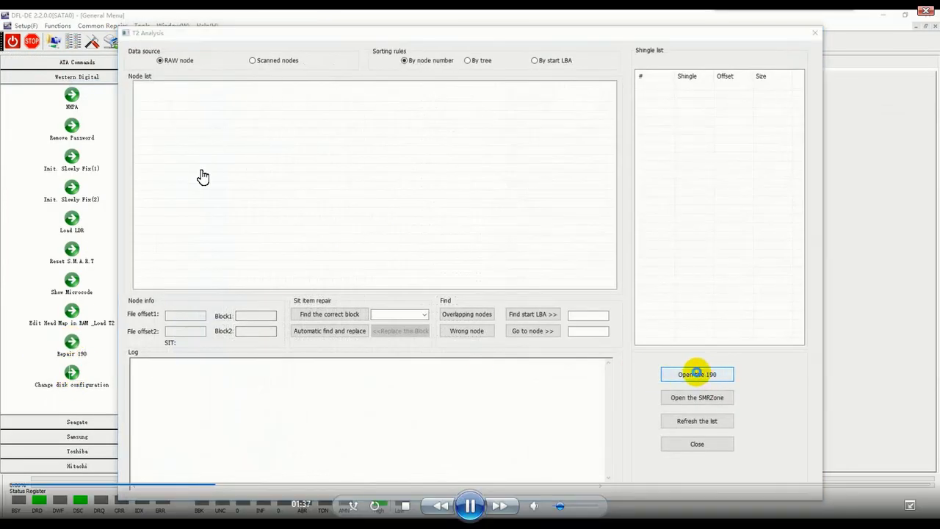
{"action": "left_click", "coordinate": [417, 209]}
{"action": "double_click", "coordinate": [417, 209]}
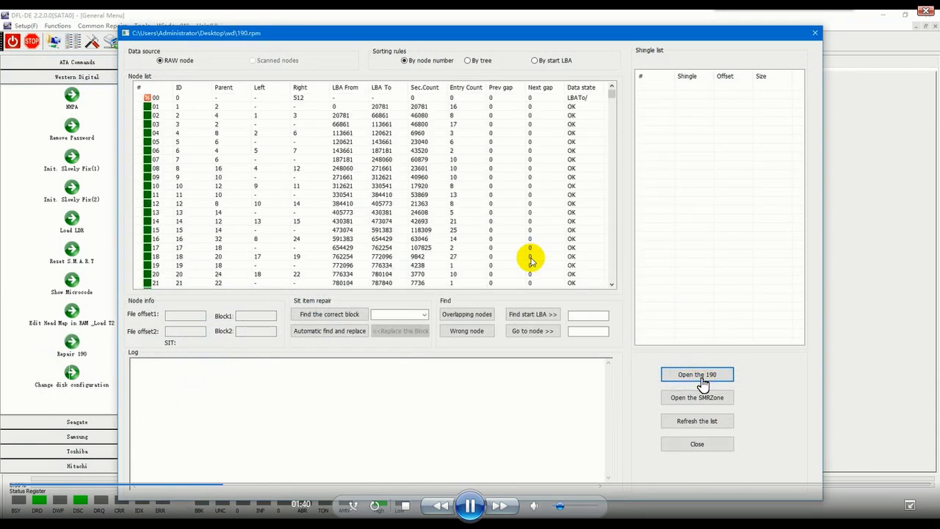
{"action": "right_click", "coordinate": [358, 177]}
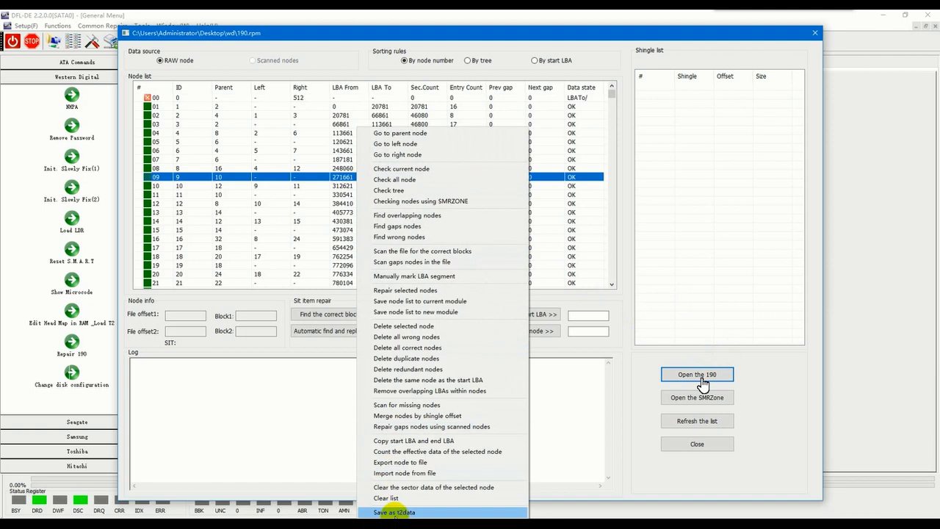
{"action": "left_click", "coordinate": [508, 226]}
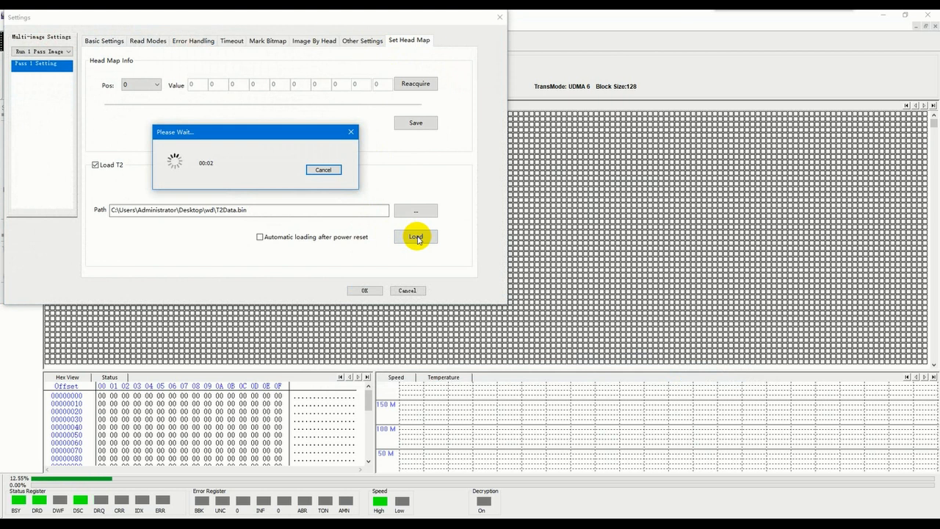
- Enable Load T2 in the head map settings using T2Data.bin from the wd folder
{"action": "mouse_move", "coordinate": [304, 242]}
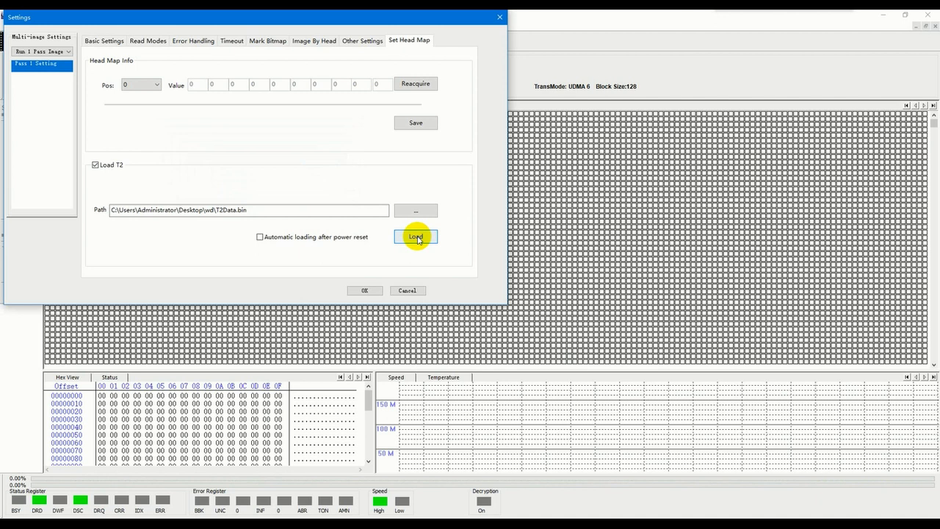
- Apply the imaging settings and check that source LBA 1 shows the EFI PART header
{"action": "left_click", "coordinate": [364, 292]}
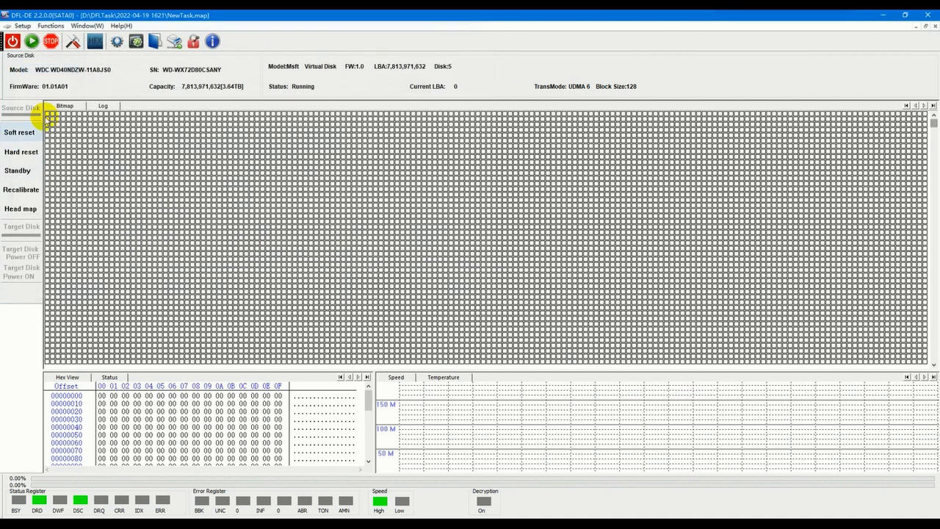
{"action": "right_click", "coordinate": [49, 113]}
{"action": "left_click", "coordinate": [81, 120]}
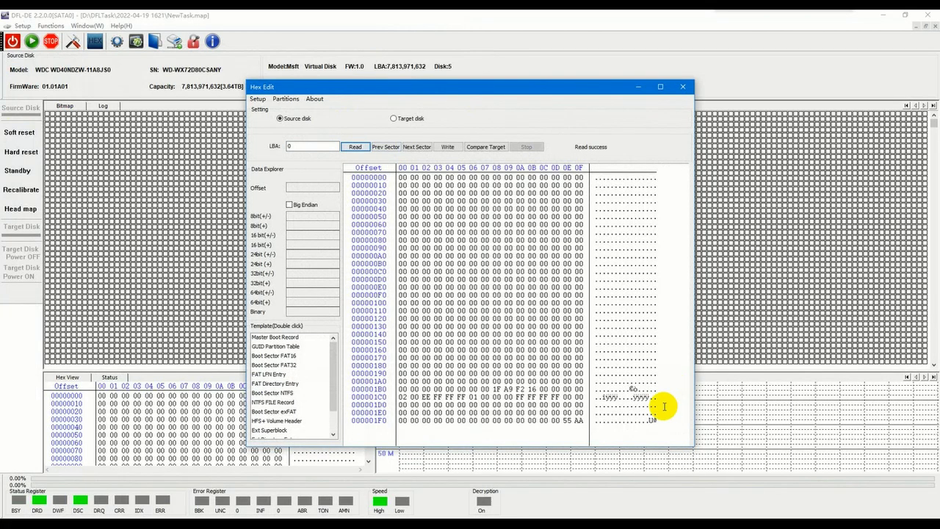
{"action": "left_click", "coordinate": [417, 147]}
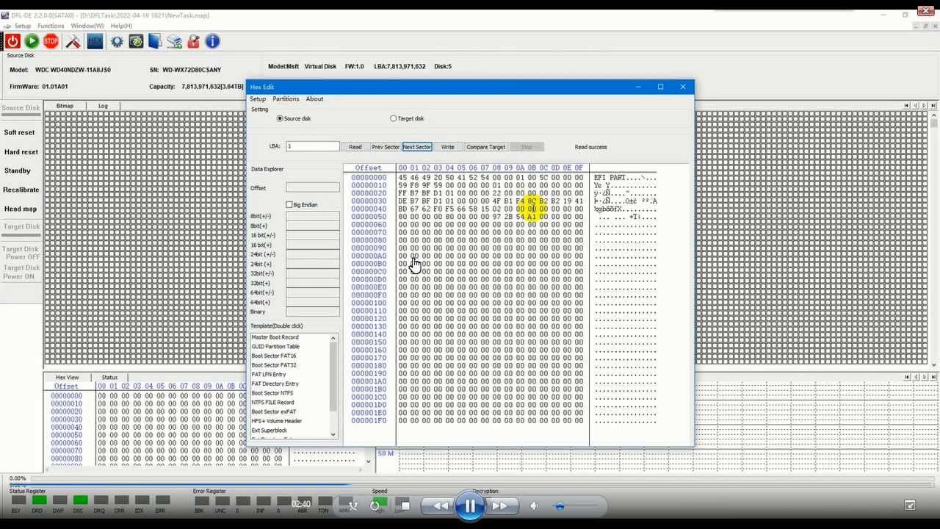
{"action": "left_click", "coordinate": [683, 87]}
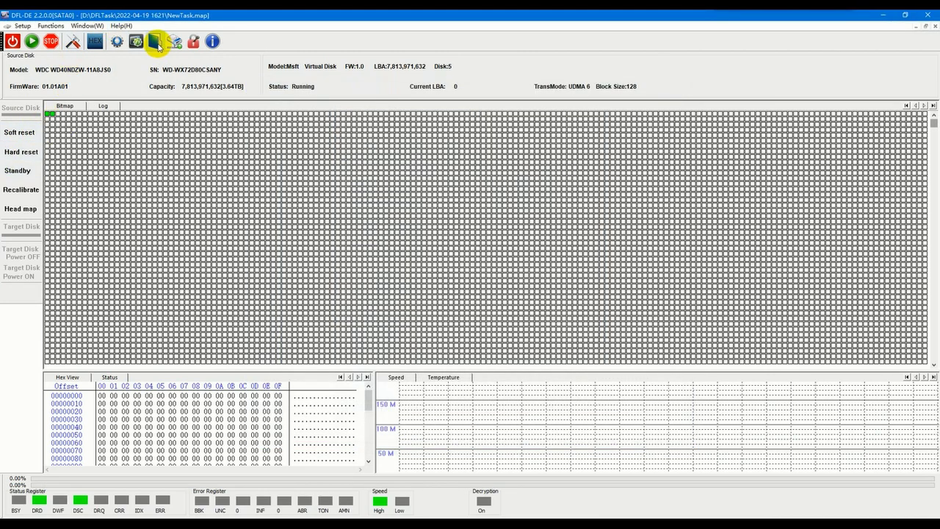
- Scan the drive in File Extraction and open the Root folder of NTFS Partition0 (3.64TB)
{"action": "left_click", "coordinate": [156, 43]}
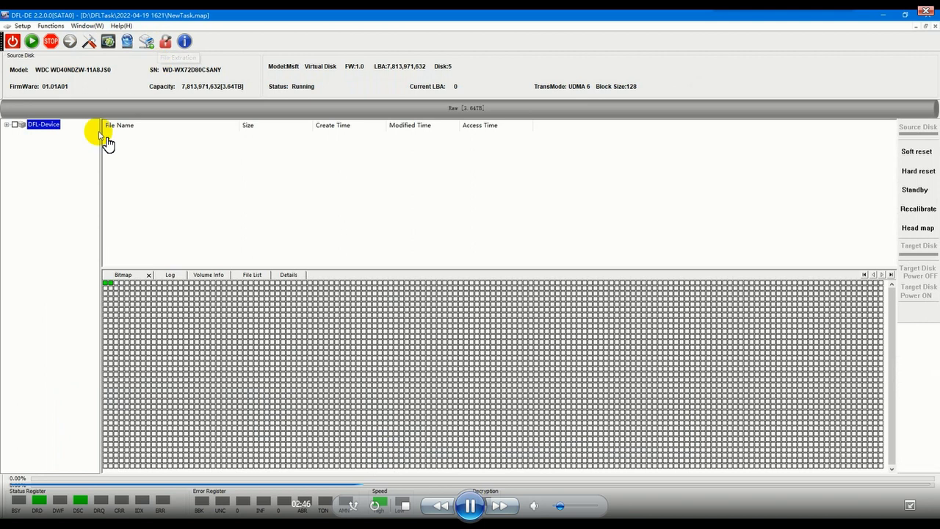
{"action": "left_click", "coordinate": [7, 126]}
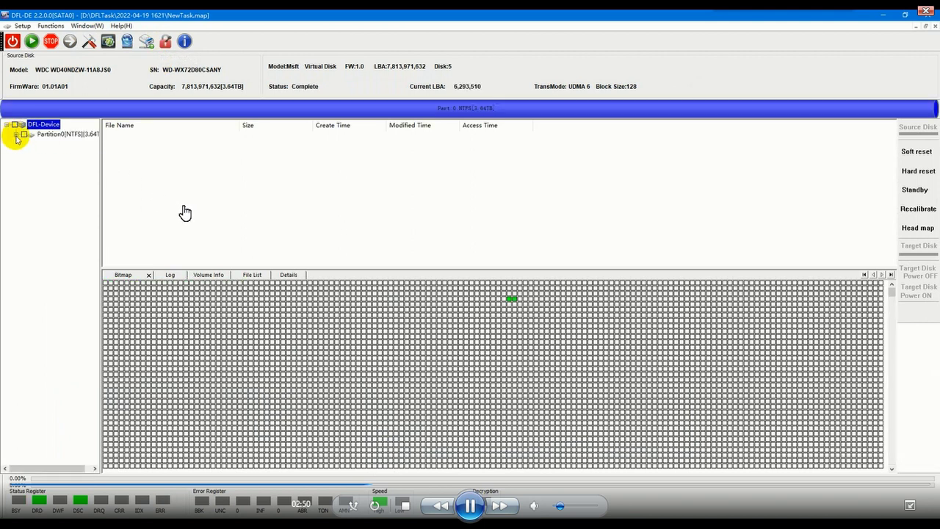
{"action": "left_click", "coordinate": [17, 136]}
{"action": "left_click", "coordinate": [24, 145]}
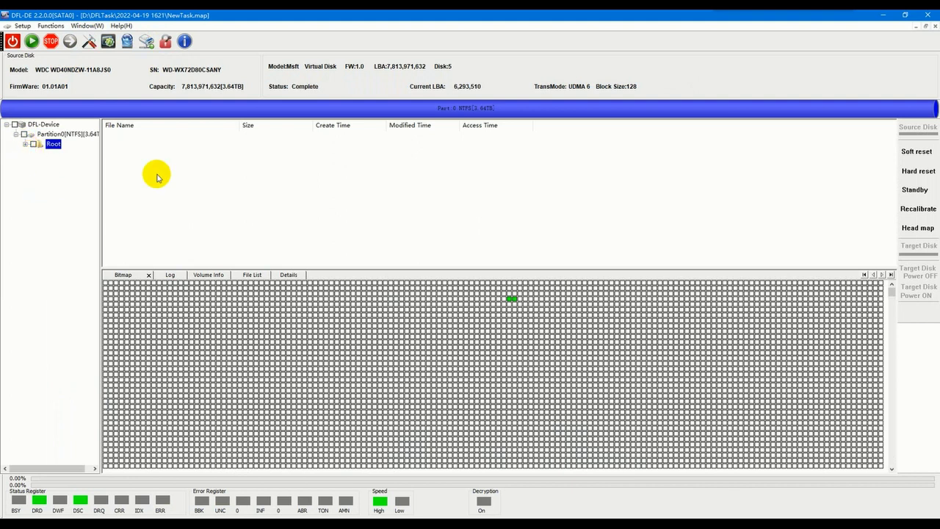
- Inspect the sector data at LBA 6293000, then jump the sector map to another LBA
{"action": "right_click", "coordinate": [107, 280]}
{"action": "left_click", "coordinate": [126, 290]}
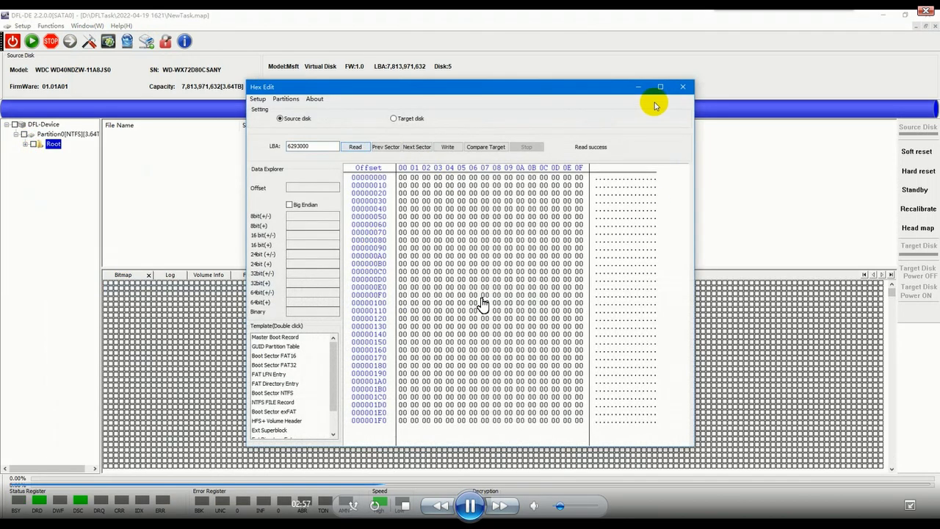
{"action": "left_click", "coordinate": [680, 88]}
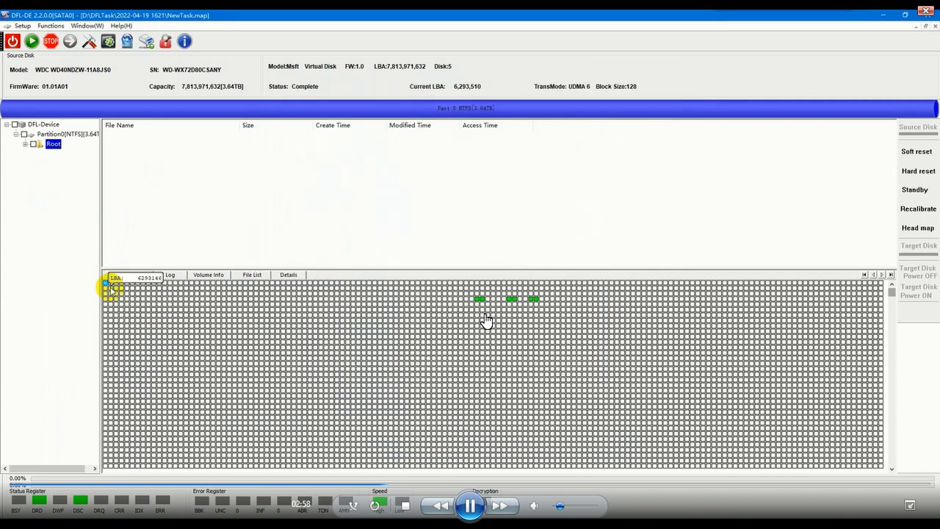
{"action": "right_click", "coordinate": [110, 288]}
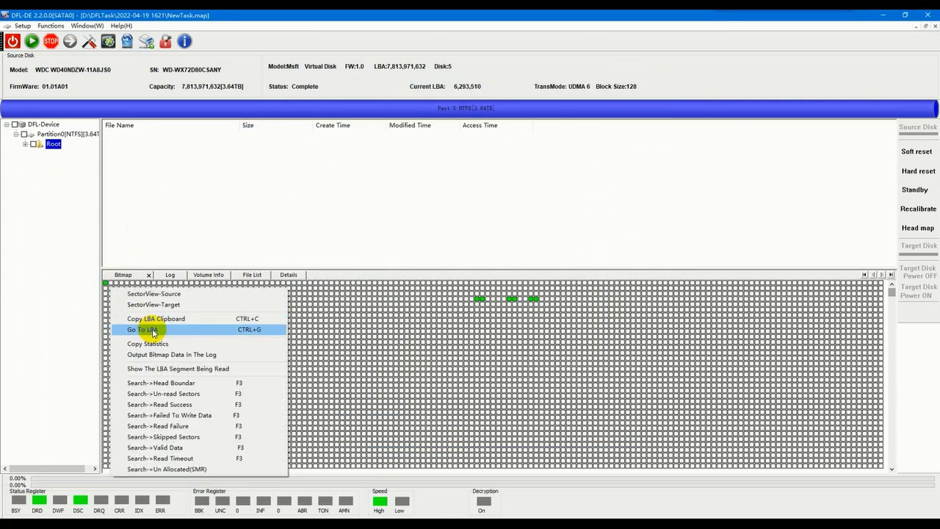
{"action": "left_click", "coordinate": [152, 331]}
{"action": "left_click", "coordinate": [475, 282]}
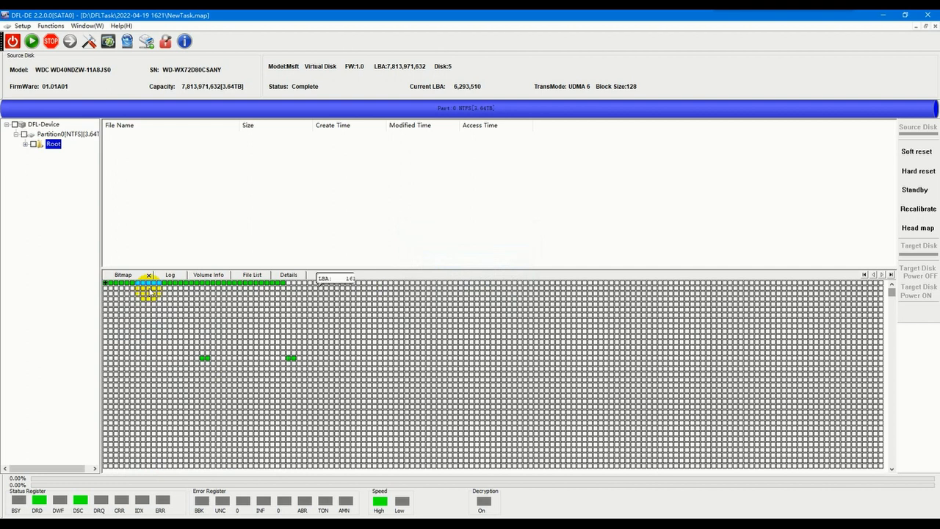
- Read source sectors 0 and 1 in Hex Edit to confirm the MBR and GPT header
{"action": "right_click", "coordinate": [106, 286]}
{"action": "left_click", "coordinate": [184, 290]}
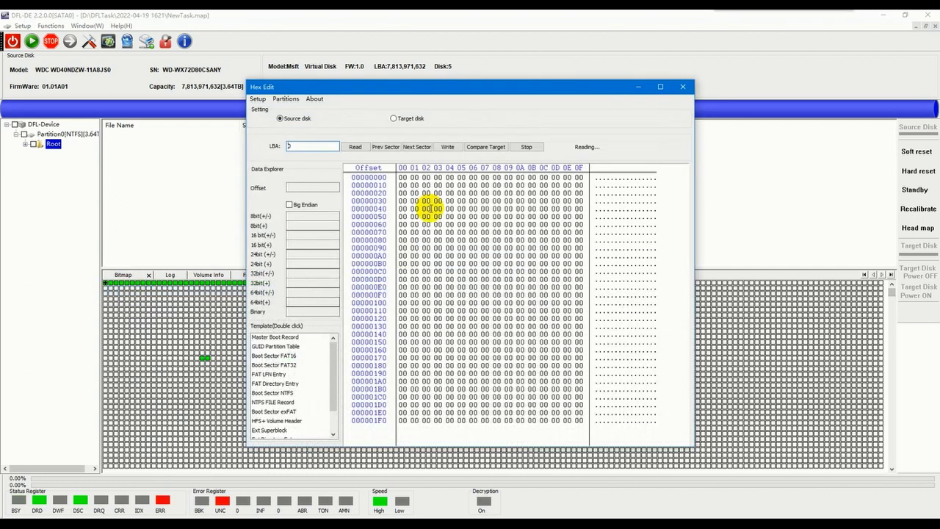
{"action": "left_click", "coordinate": [356, 148]}
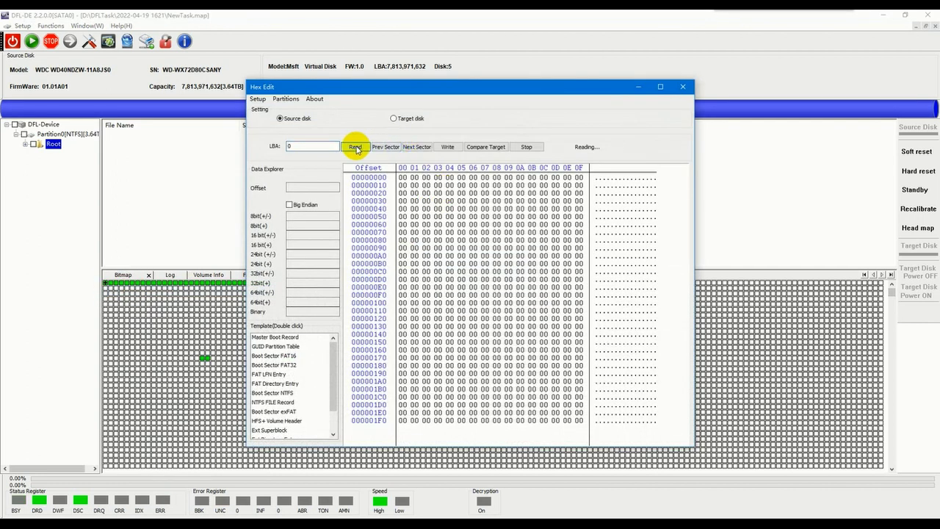
{"action": "left_click", "coordinate": [356, 148]}
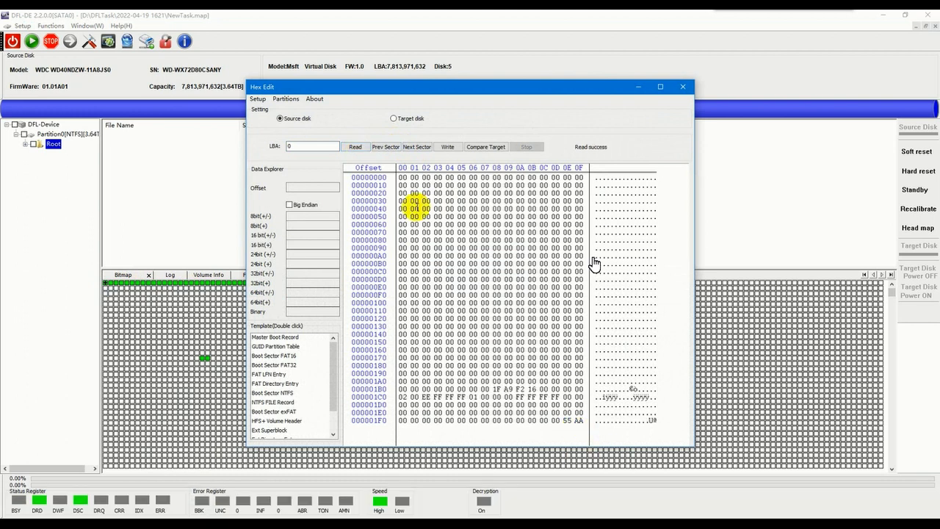
{"action": "left_click", "coordinate": [415, 147]}
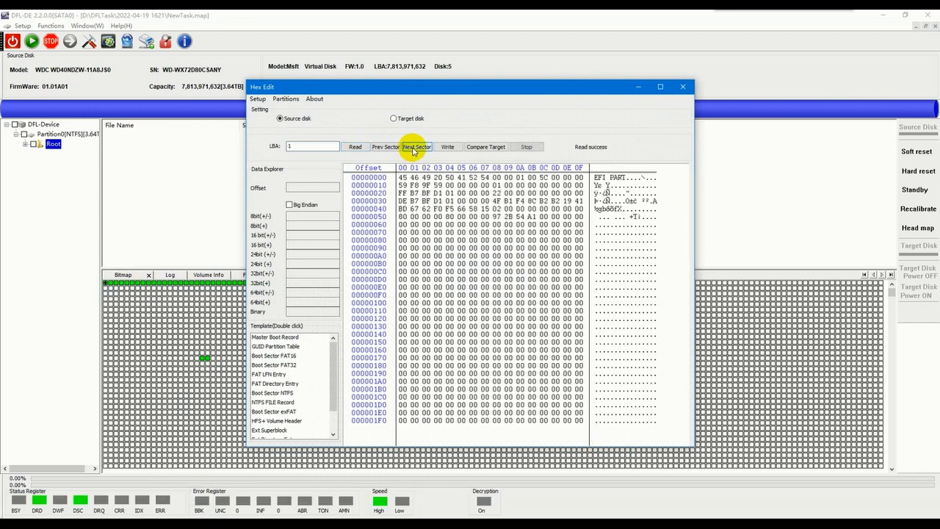
{"action": "left_click", "coordinate": [683, 87]}
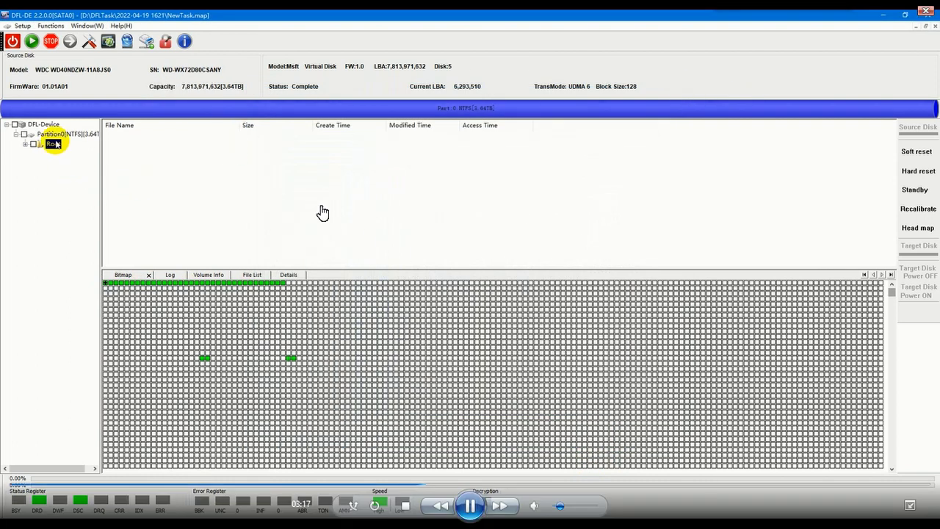
- In Disk Image settings, enable automatic T2 loading after power reset under Set Head Map
{"action": "left_click", "coordinate": [53, 143]}
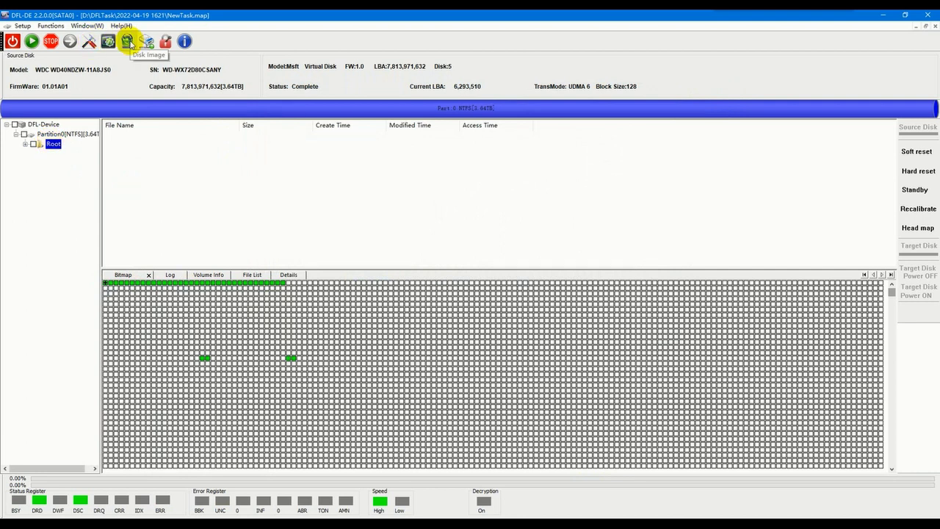
{"action": "left_click", "coordinate": [128, 41]}
{"action": "left_click", "coordinate": [68, 43]}
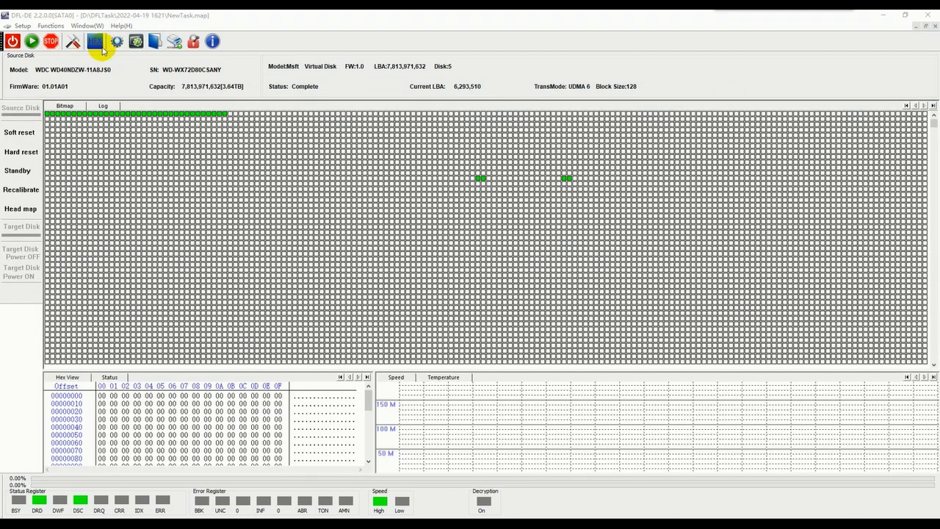
{"action": "left_click", "coordinate": [409, 40]}
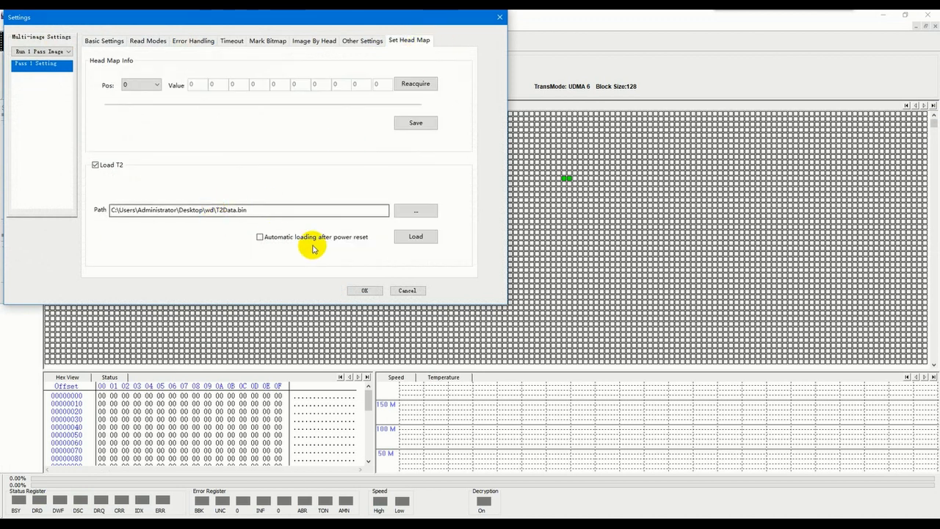
{"action": "left_click", "coordinate": [259, 238]}
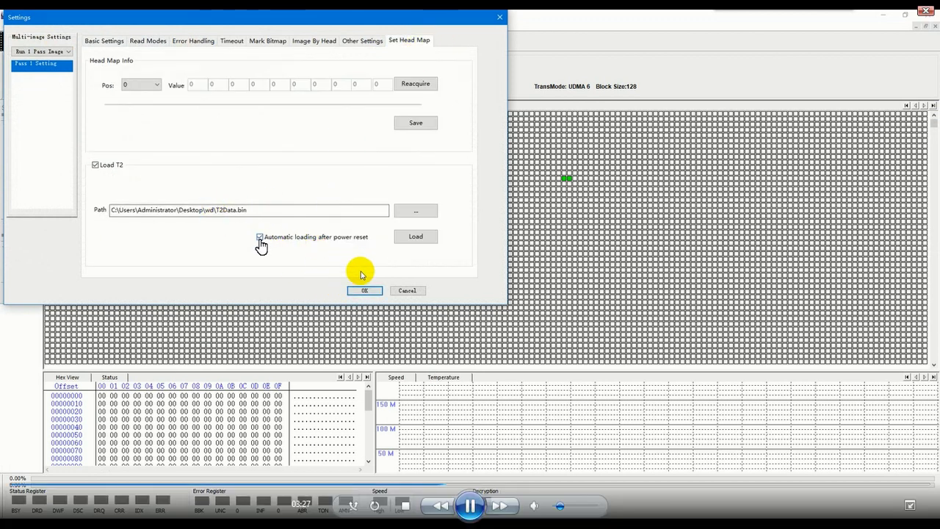
{"action": "left_click", "coordinate": [104, 40]}
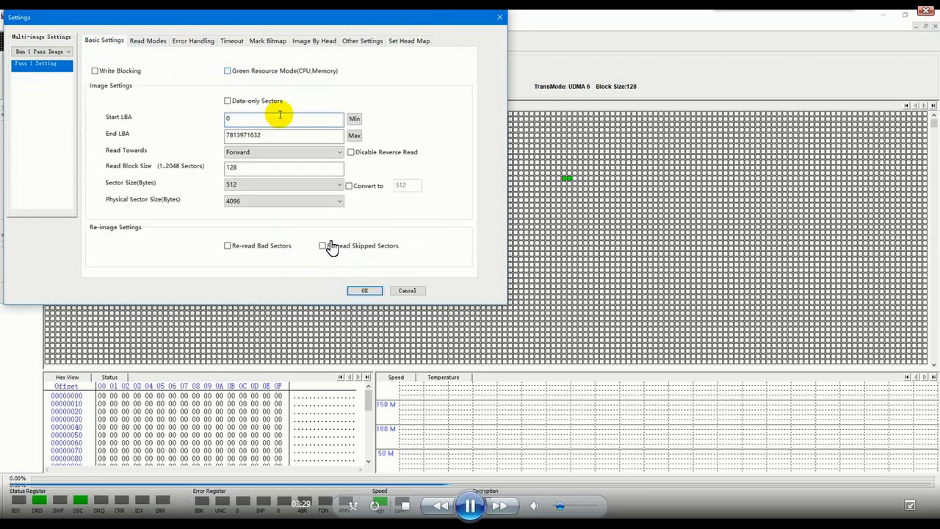
{"action": "left_click", "coordinate": [365, 291]}
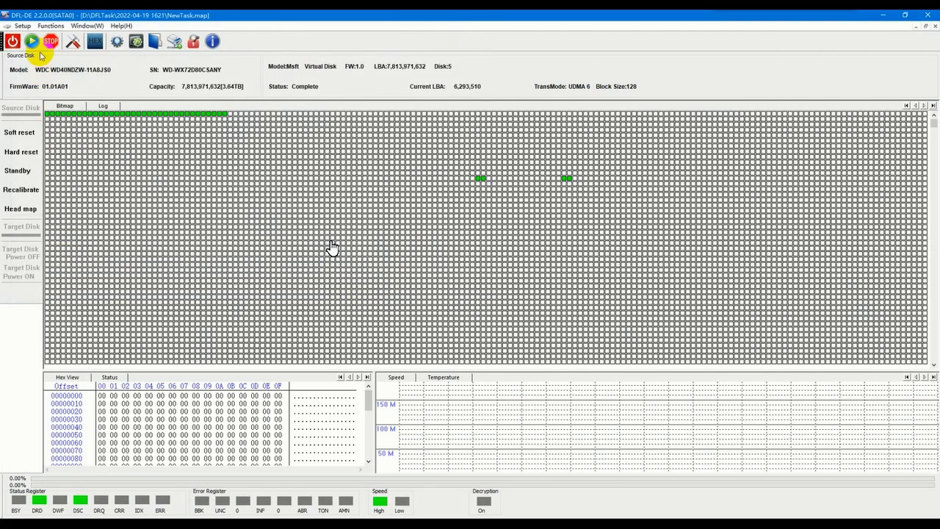
- Start recovery imaging, enlarge the hex and speed panels, and monitor progress to LBA 179,986
{"action": "left_click", "coordinate": [33, 46]}
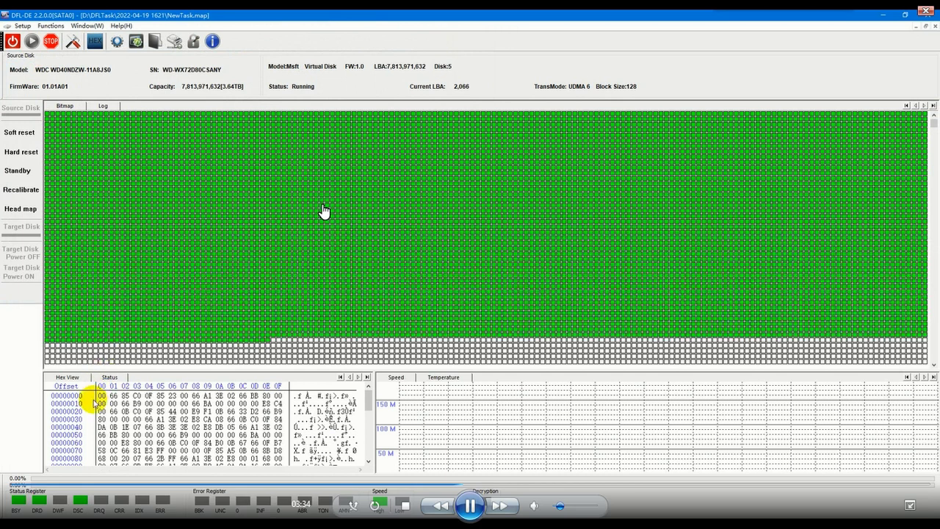
{"action": "left_click_drag", "start_coordinate": [156, 375], "coordinate": [166, 326]}
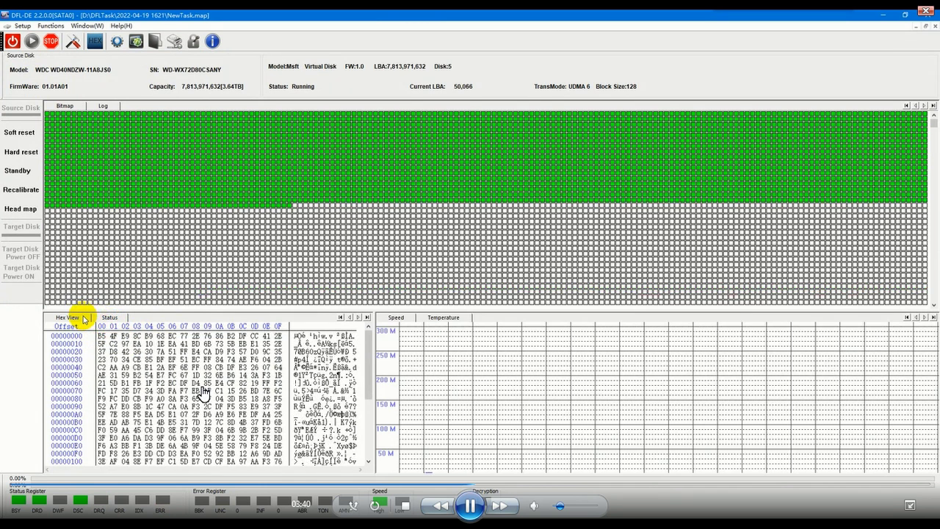
{"action": "left_click", "coordinate": [110, 318]}
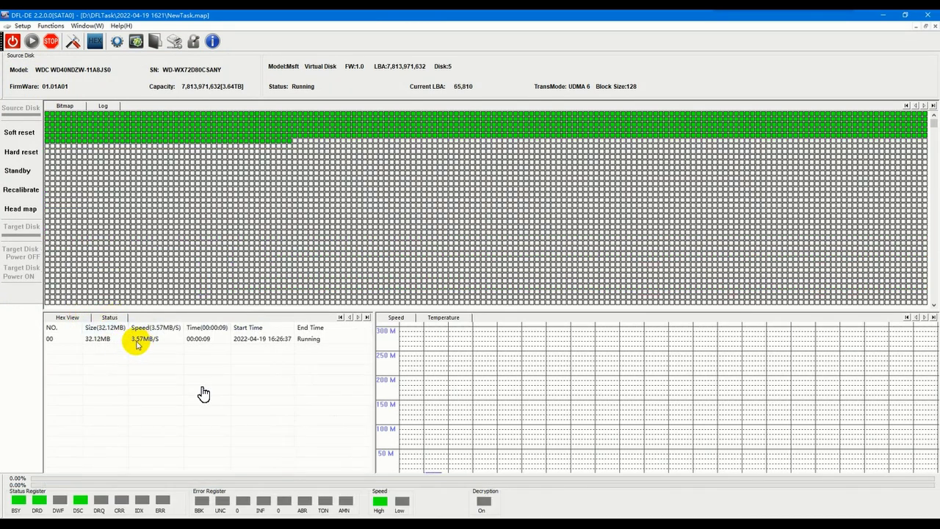
{"action": "left_click", "coordinate": [72, 318]}
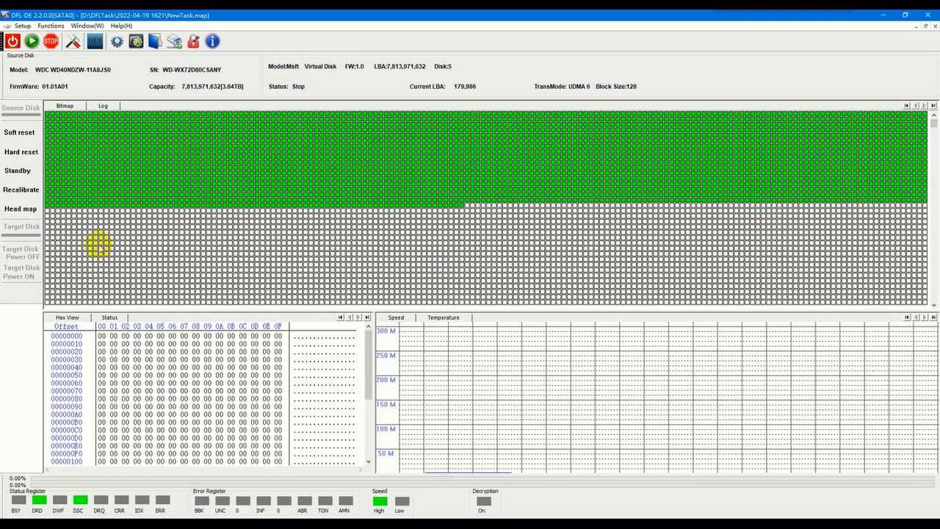
- Recheck sector 1 in Hex Edit, then choose Scan Files on the Root folder
{"action": "mouse_move", "coordinate": [387, 406]}
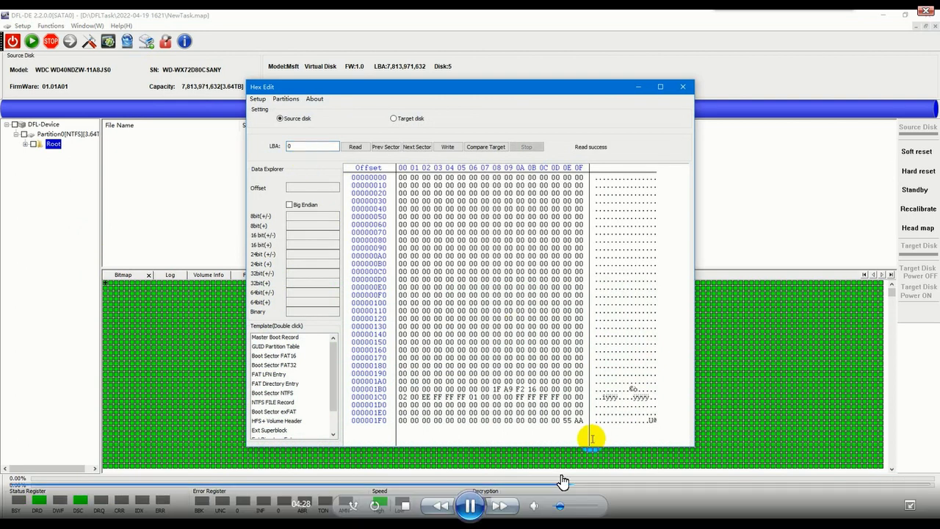
{"action": "left_click", "coordinate": [417, 146]}
{"action": "left_click", "coordinate": [682, 86]}
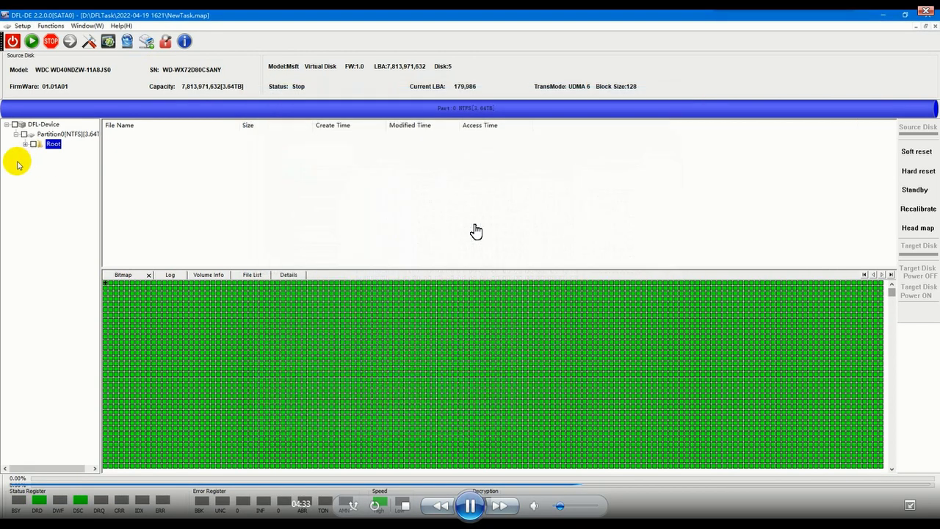
{"action": "right_click", "coordinate": [53, 144]}
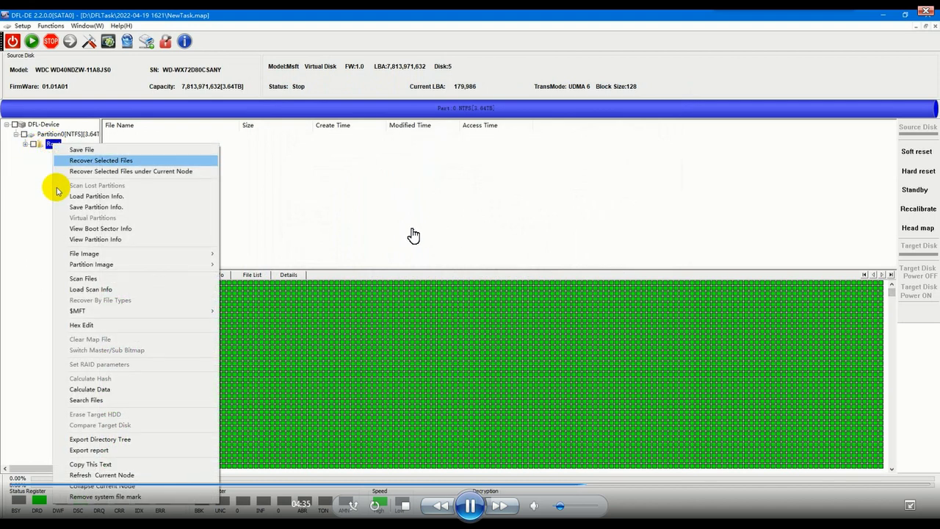
{"action": "left_click", "coordinate": [79, 280]}
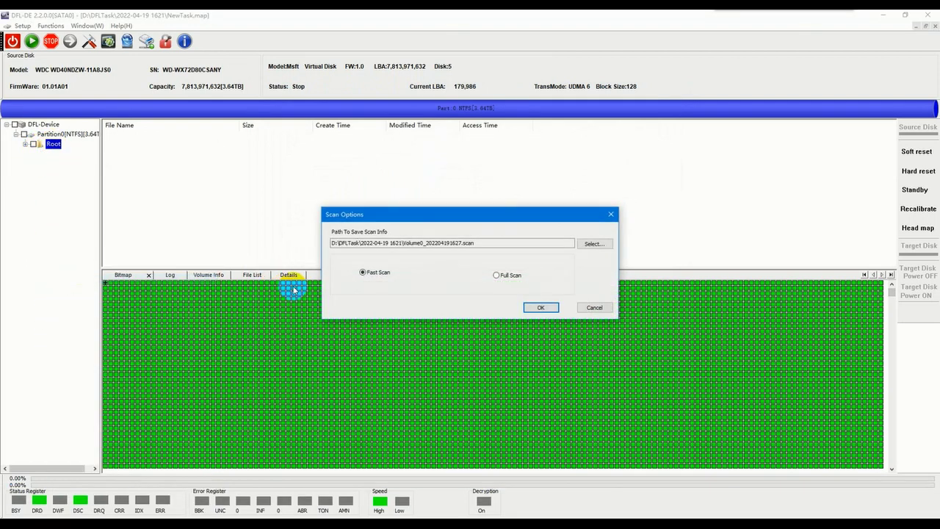
- Start a Fast Scan of the NTFS partition from Scan Options and let it run
{"action": "left_click", "coordinate": [541, 307]}
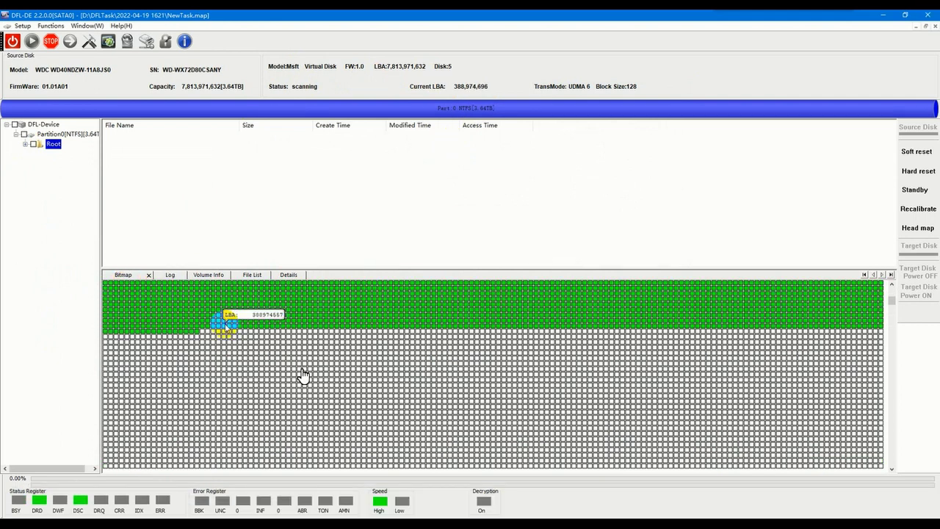
{"action": "mouse_move", "coordinate": [398, 380]}
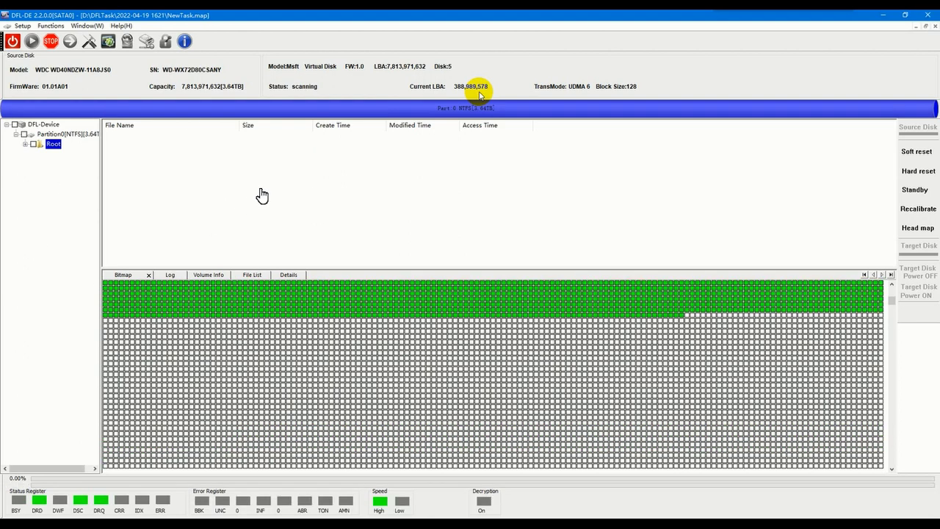
- Show the Log panel to watch the Invalid MFT record messages during the scan
{"action": "left_click", "coordinate": [166, 275]}
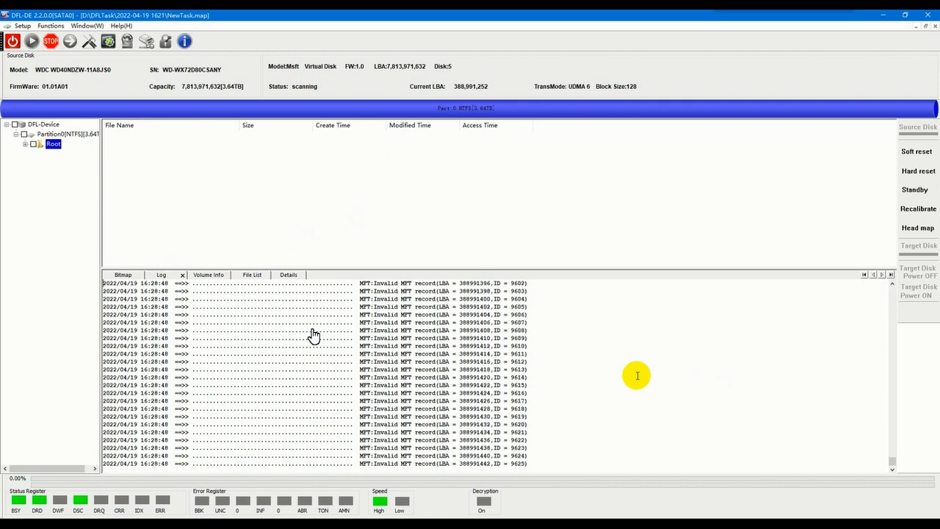